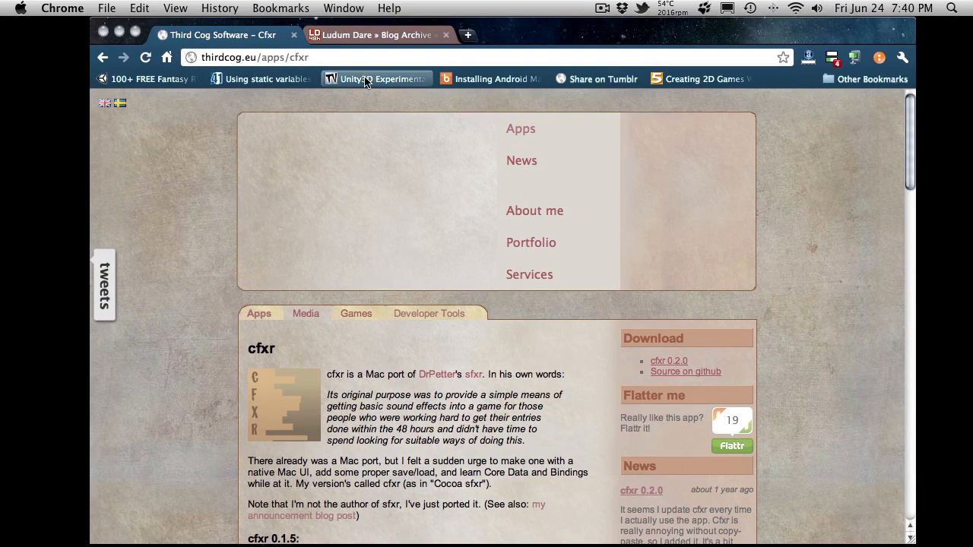
- Look over the cfxr page, from its introduction and download links to the cfxr 0.1.5 screenshot and the screencast section
scroll(601, 251, down, 5)
scroll(628, 268, up, 5)
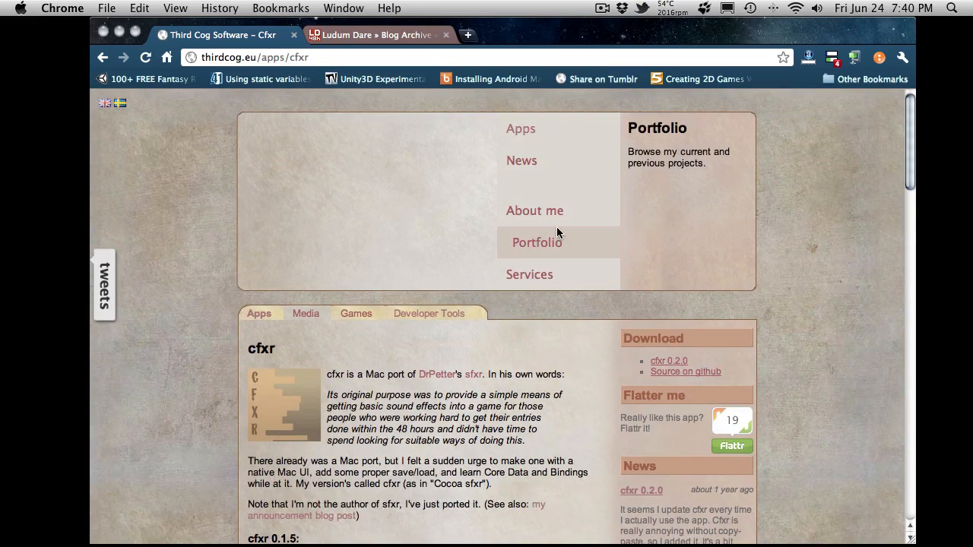
scroll(544, 338, down, 1)
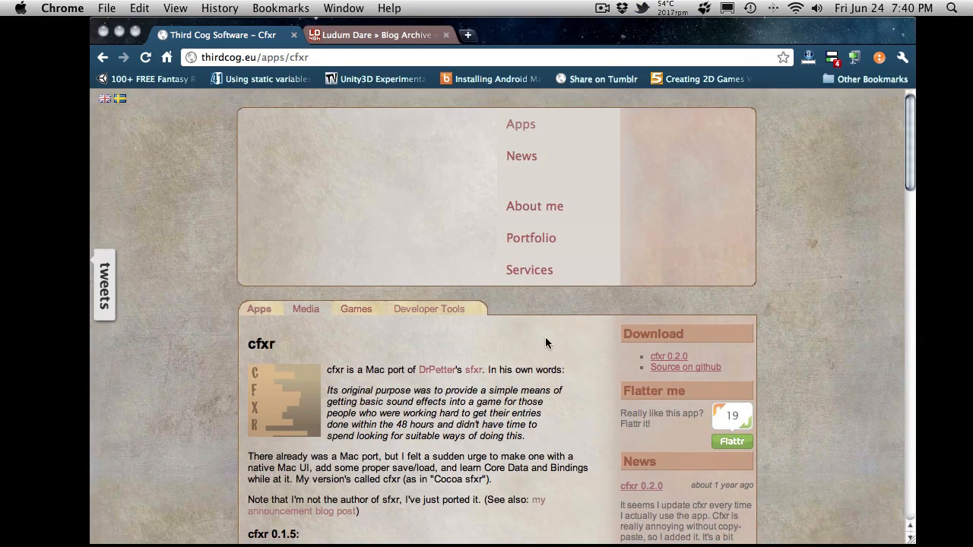
scroll(545, 343, down, 7)
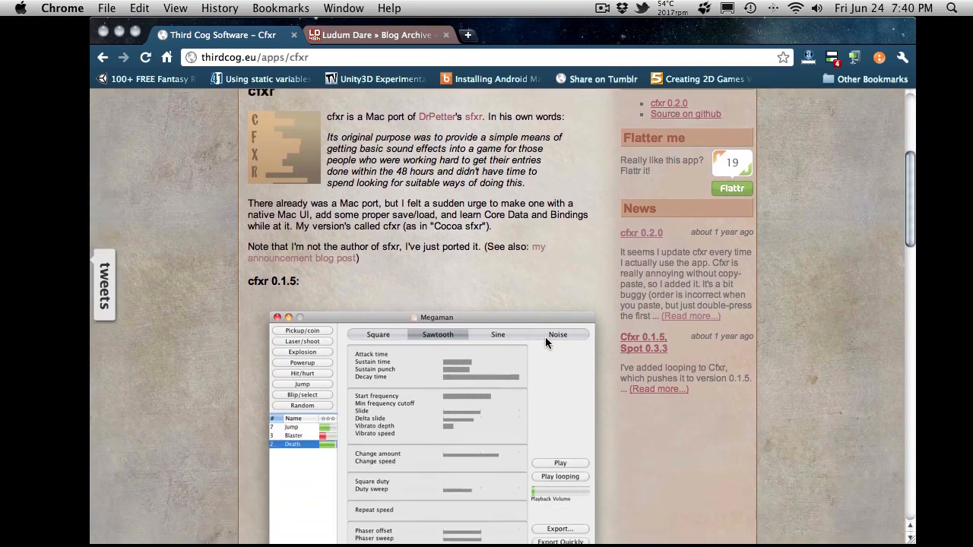
scroll(545, 342, down, 3)
scroll(545, 342, up, 7)
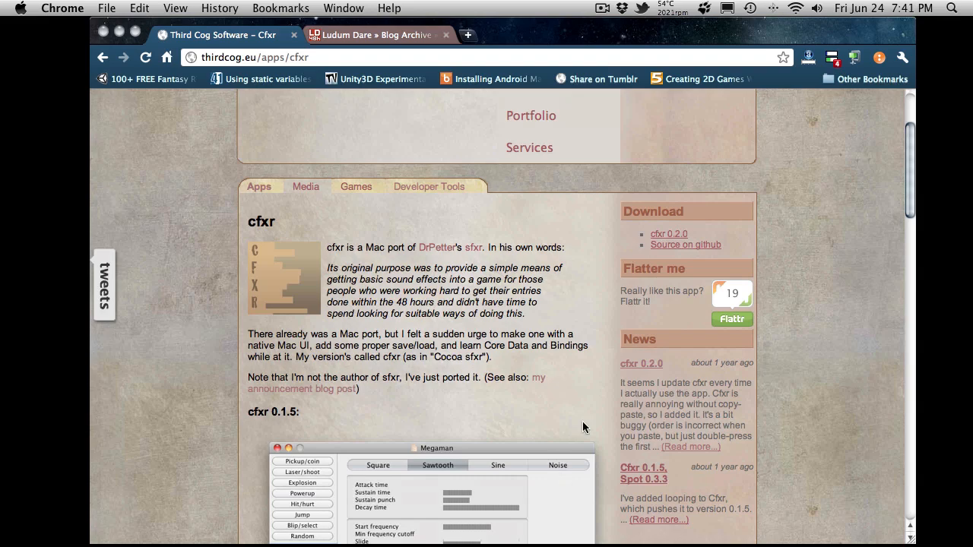
scroll(583, 426, down, 5)
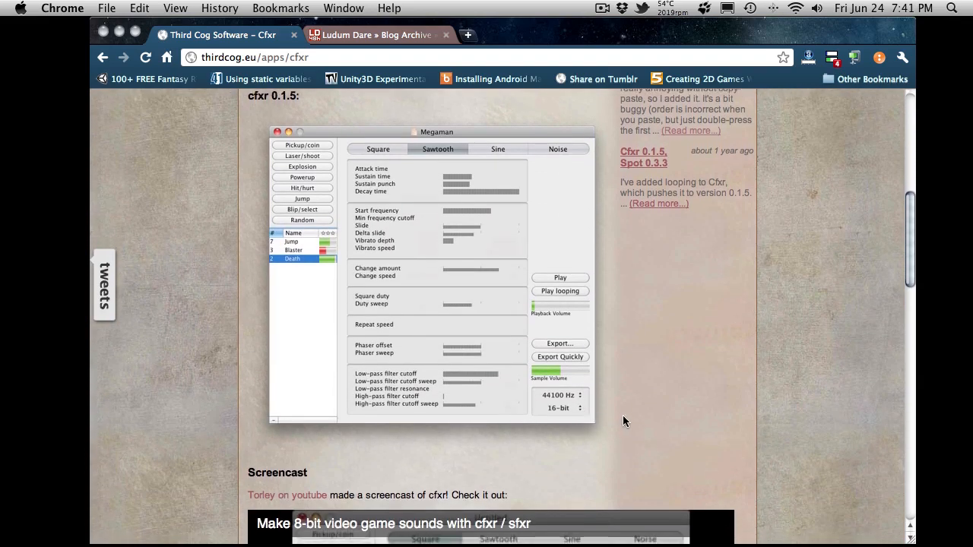
scroll(632, 418, up, 15)
- Switch to the Ludum Dare post on sfxr and examine its Windows download and the sfxr-sdl.tar.gz Linux download
click(380, 34)
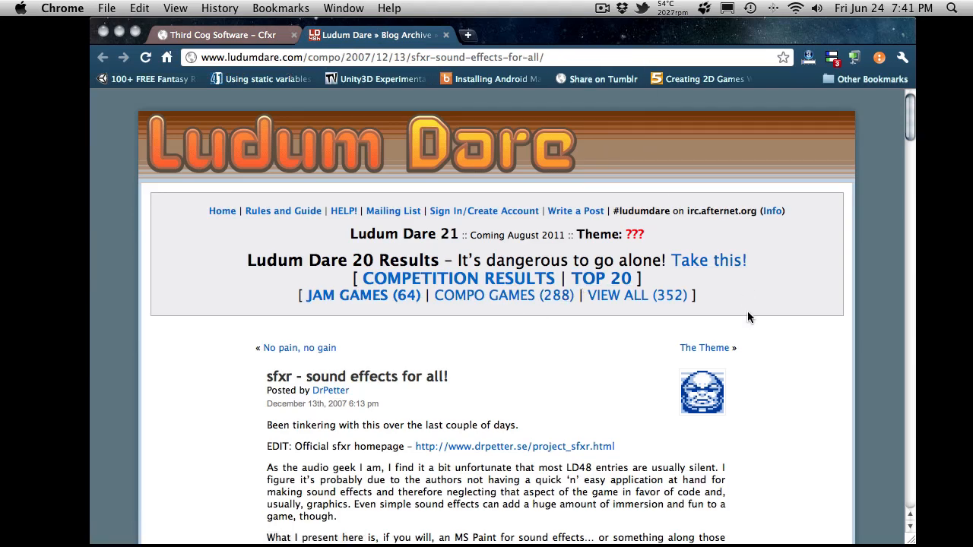
scroll(747, 317, down, 12)
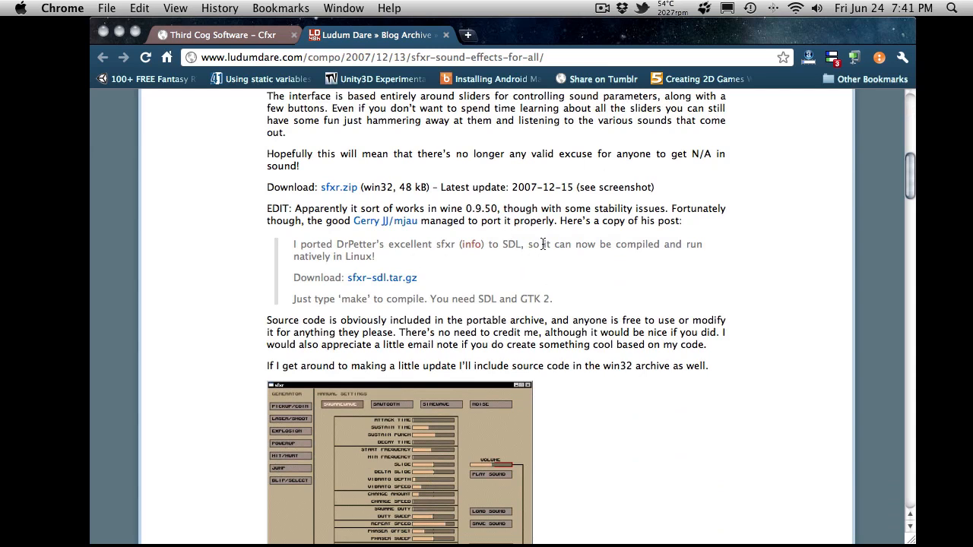
drag(419, 279, 347, 282)
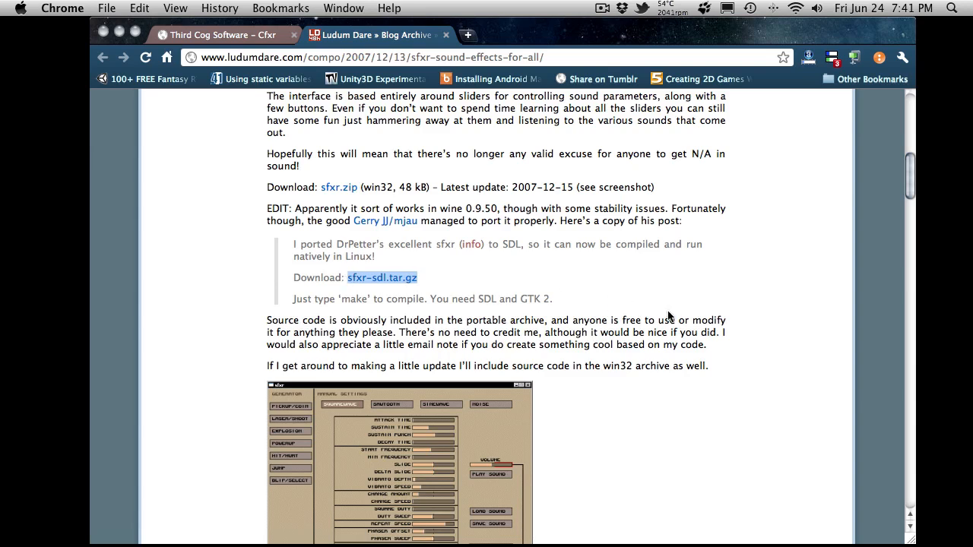
scroll(668, 311, up, 10)
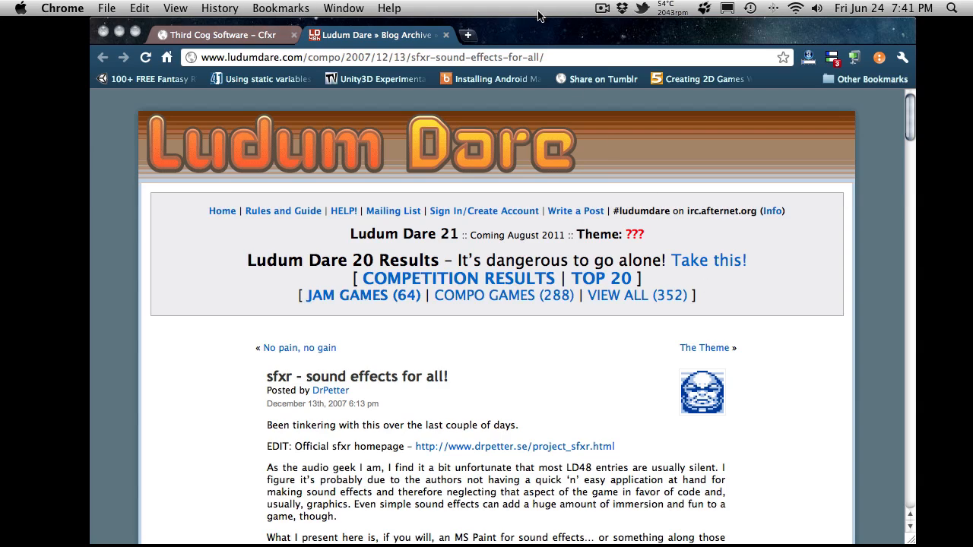
- Minimize the browser to switch to cfxr and view the sample rate and bit depth options, keeping 44100 Hz and 16-bit
double_click(672, 35)
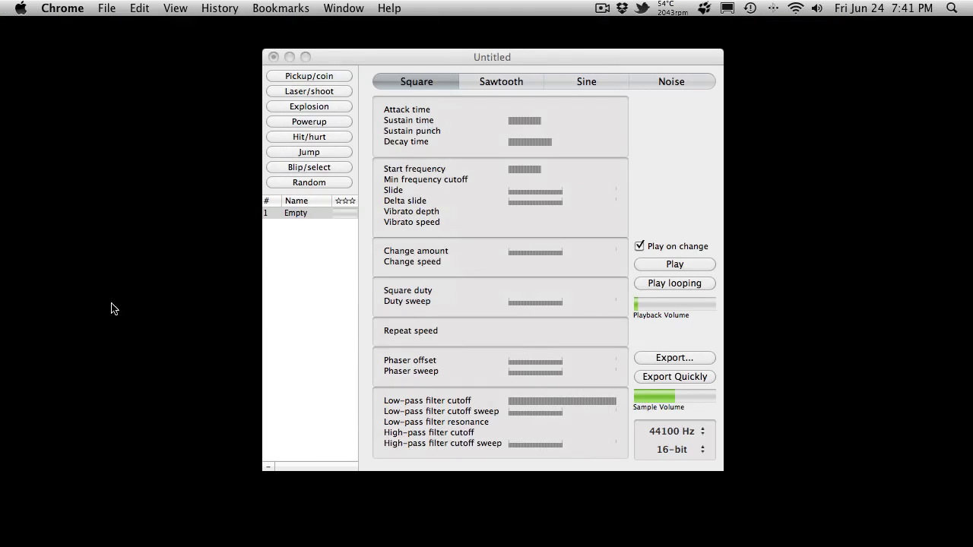
click(669, 431)
click(672, 432)
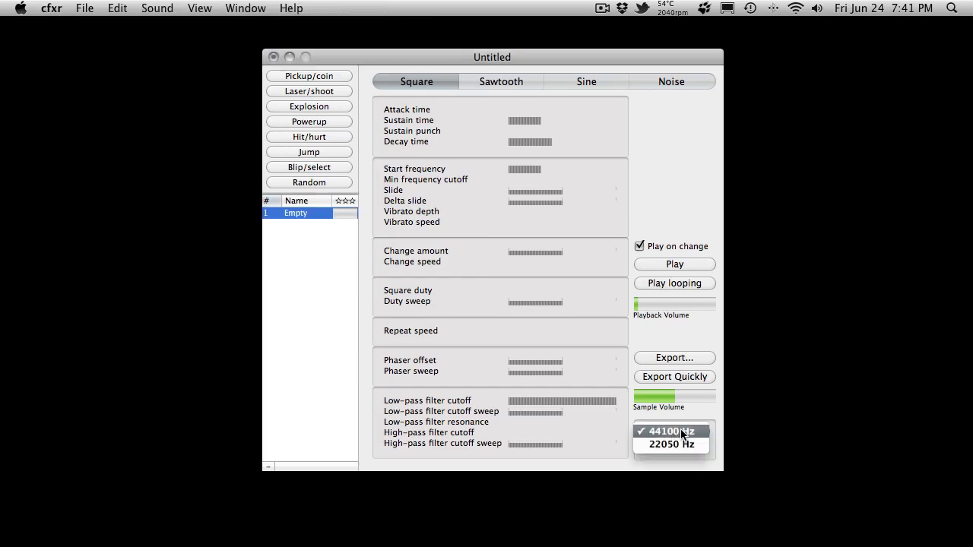
click(681, 432)
click(672, 453)
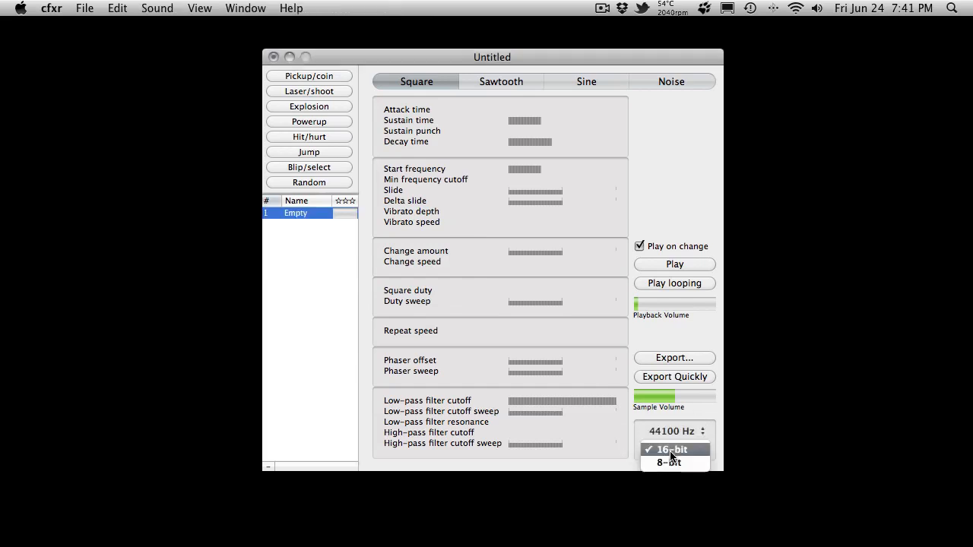
click(694, 416)
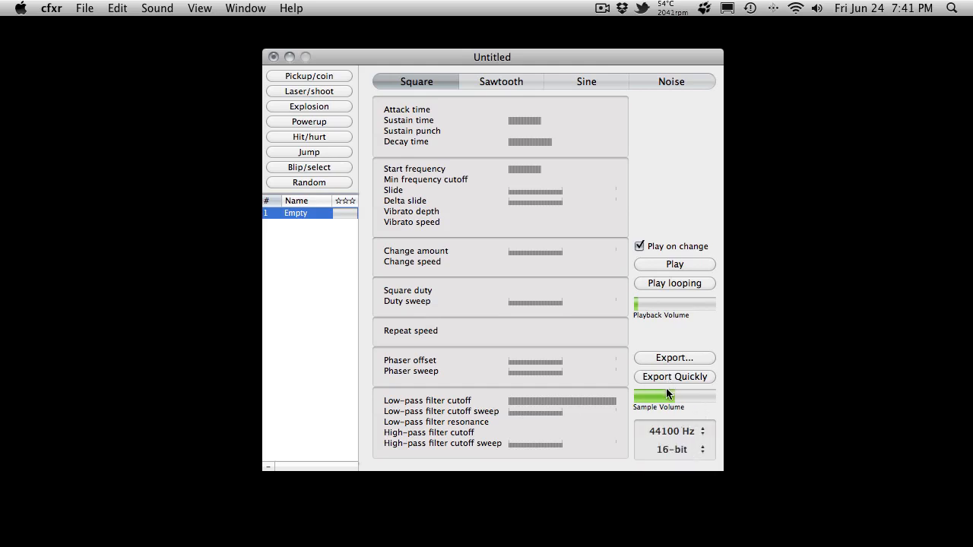
- Raise the Empty sound's sample volume slightly, increase its attack time and play it
mouse_move(667, 393)
mouse_down()
mouse_move(698, 397)
mouse_move(682, 397)
mouse_up()
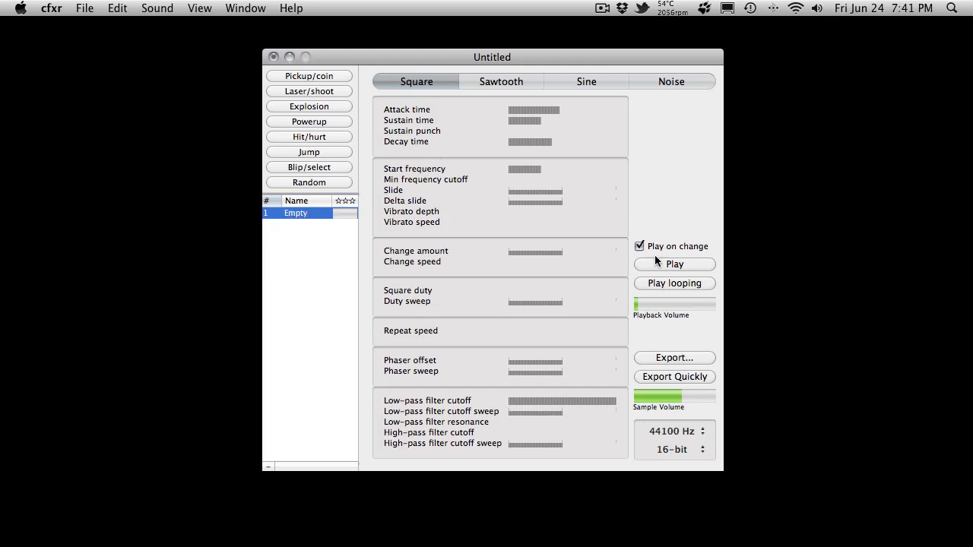
click(682, 266)
click(682, 266)
- Delete the Empty sound from the sound list
click(278, 447)
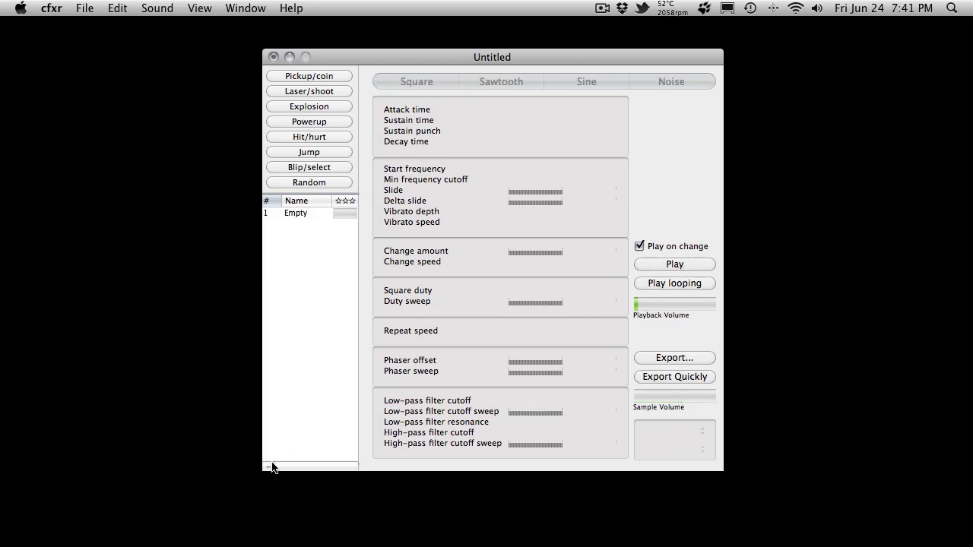
click(305, 212)
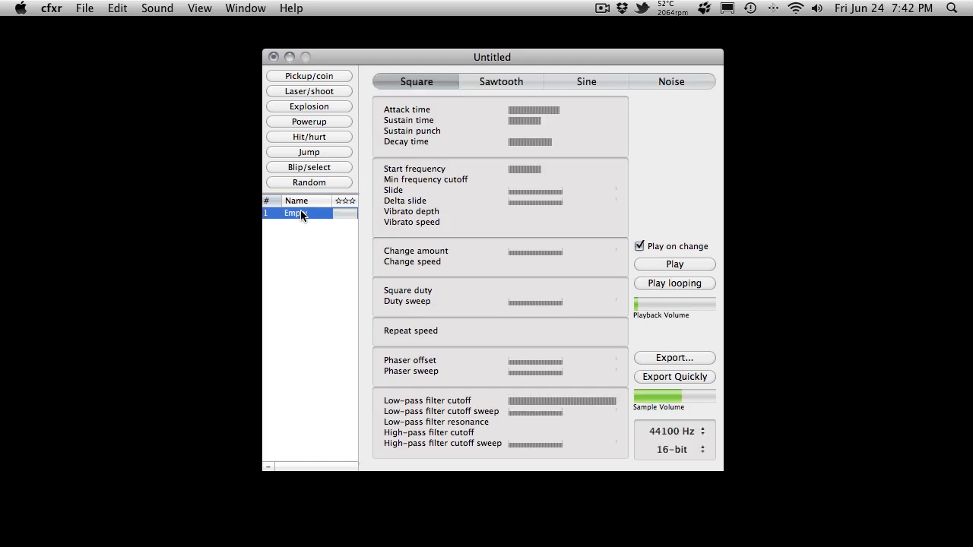
click(269, 468)
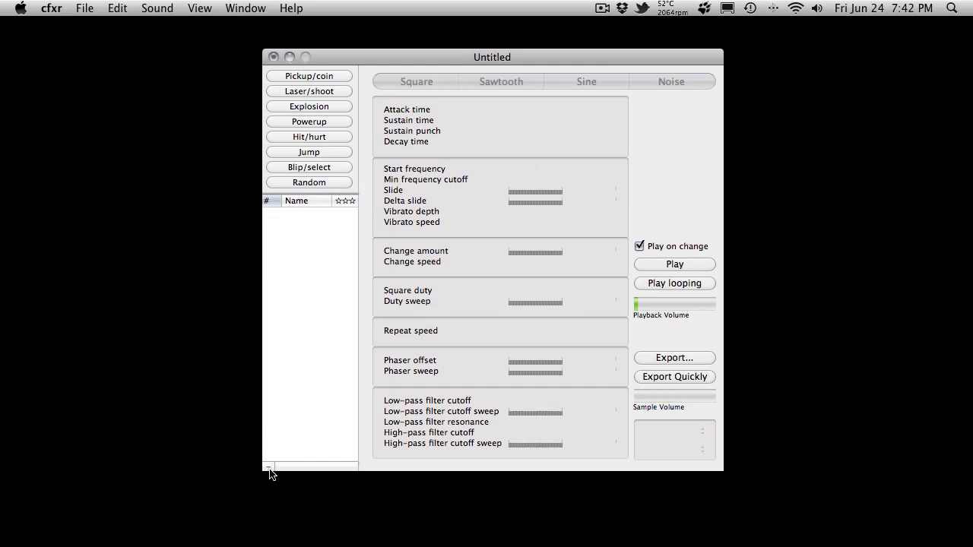
- Generate three Pickup/coin sounds
click(334, 76)
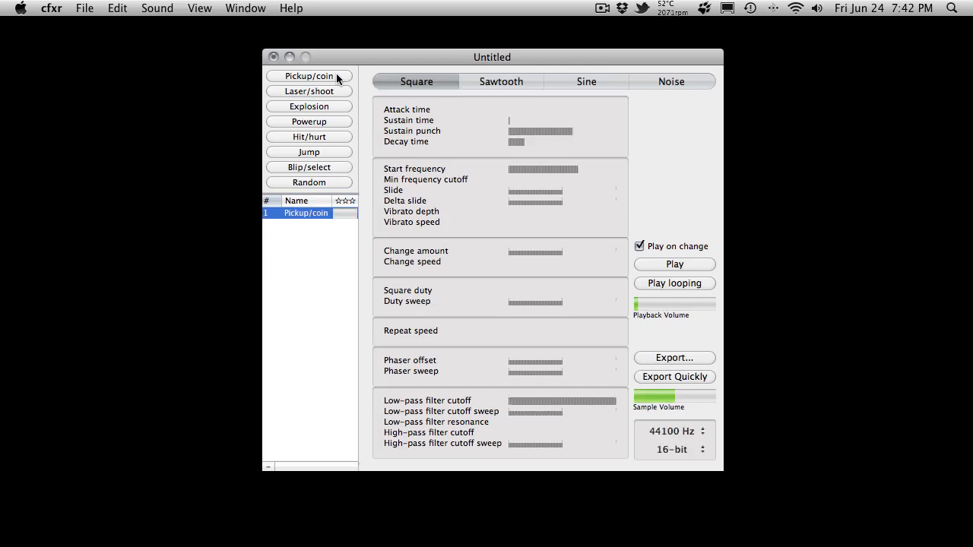
click(337, 76)
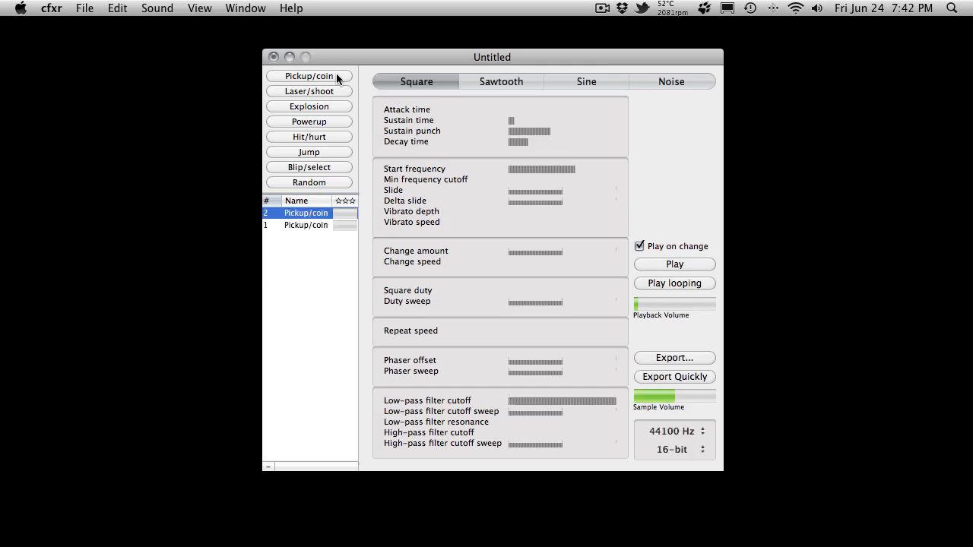
click(337, 79)
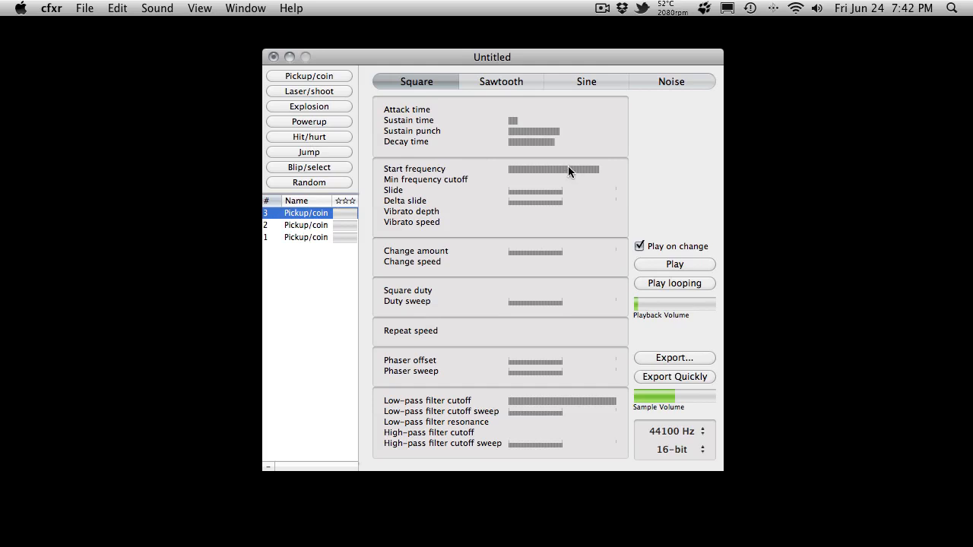
- Audition the second and first Pickup/coin sounds and export the first one to the Desktop as a WAV named Coin1
click(316, 226)
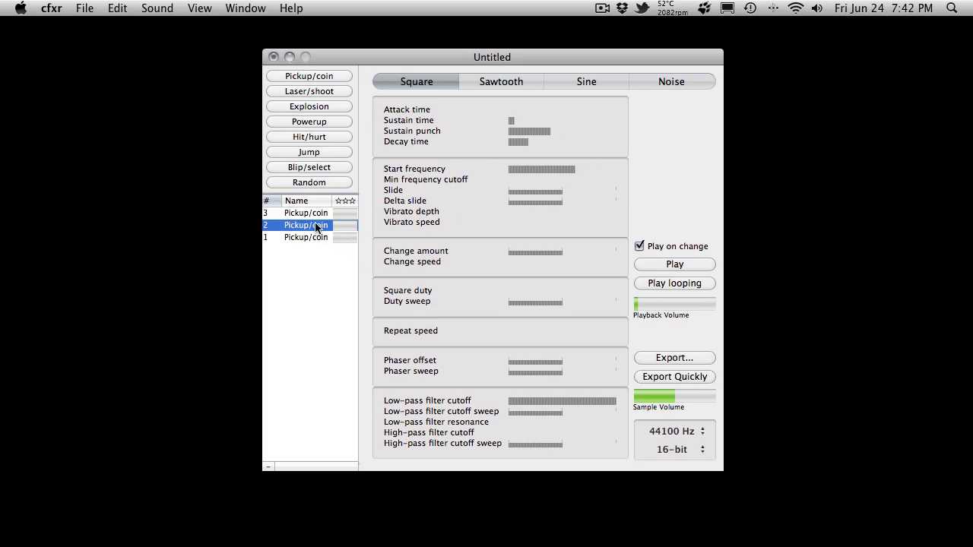
click(317, 238)
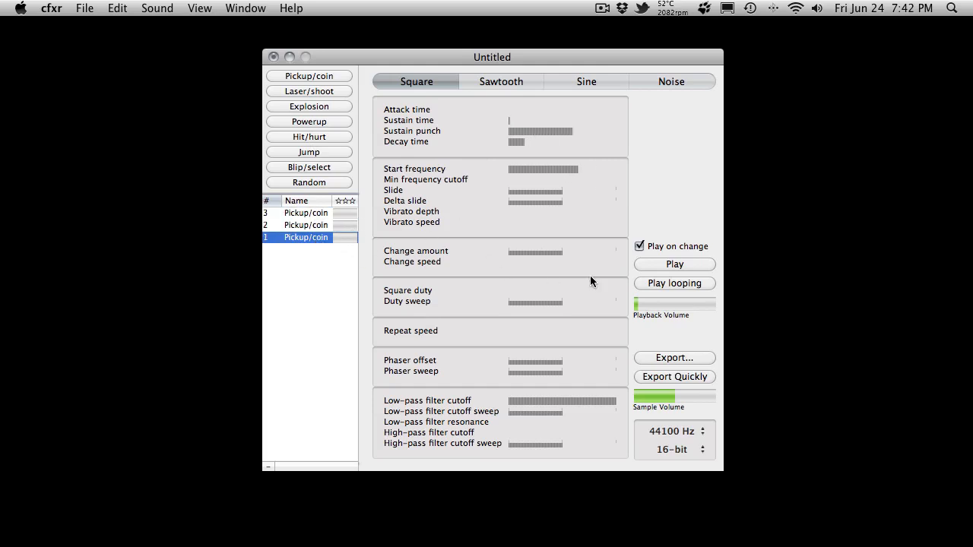
click(669, 356)
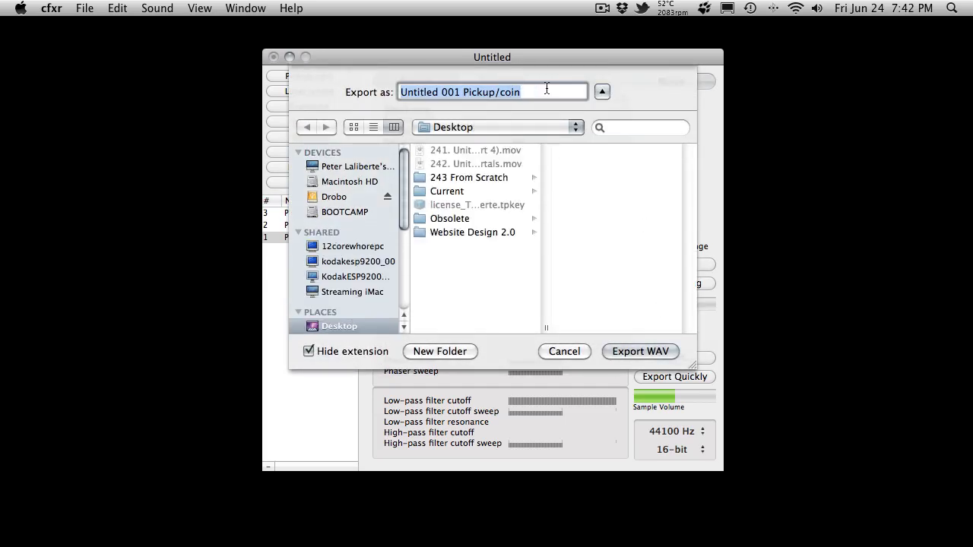
text(Coin1)
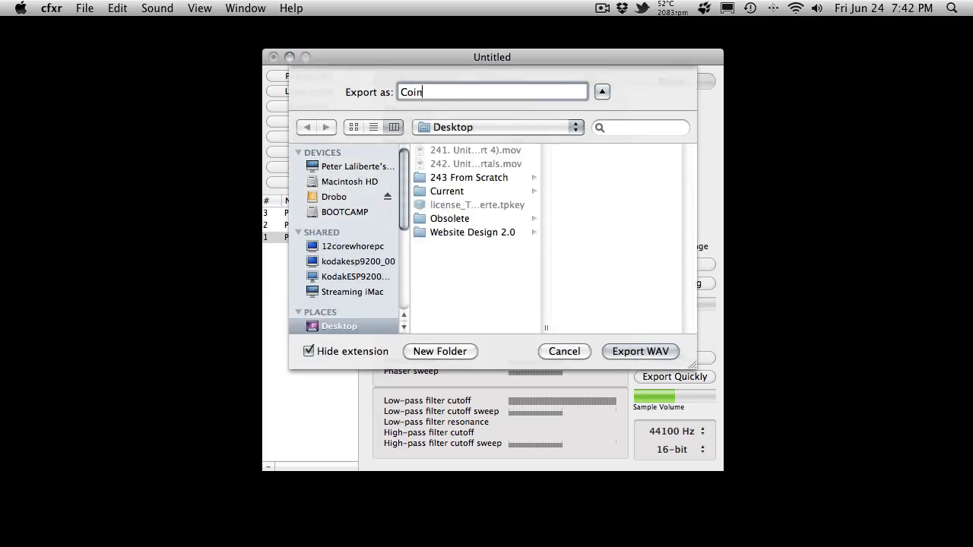
click(662, 357)
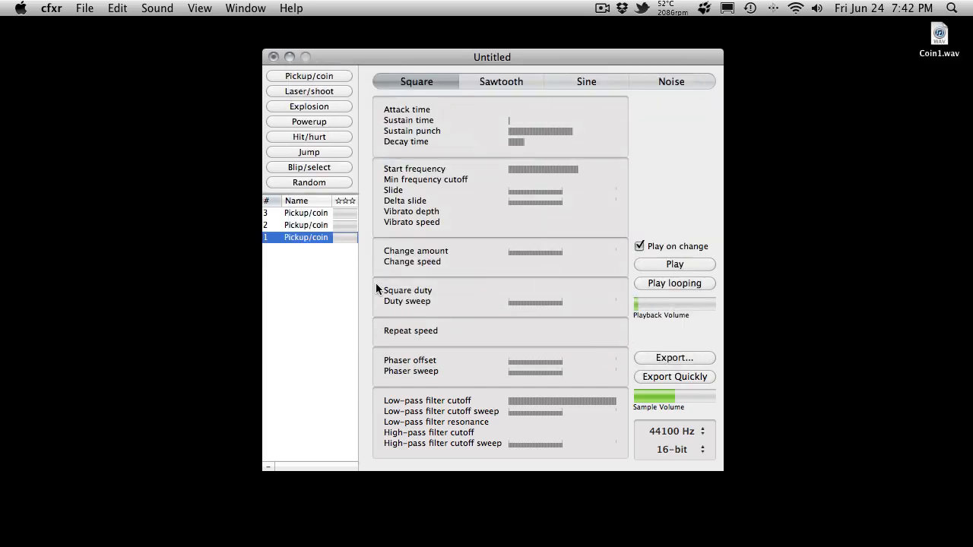
- Rename sound 1 in the list as Coin1
double_click(308, 237)
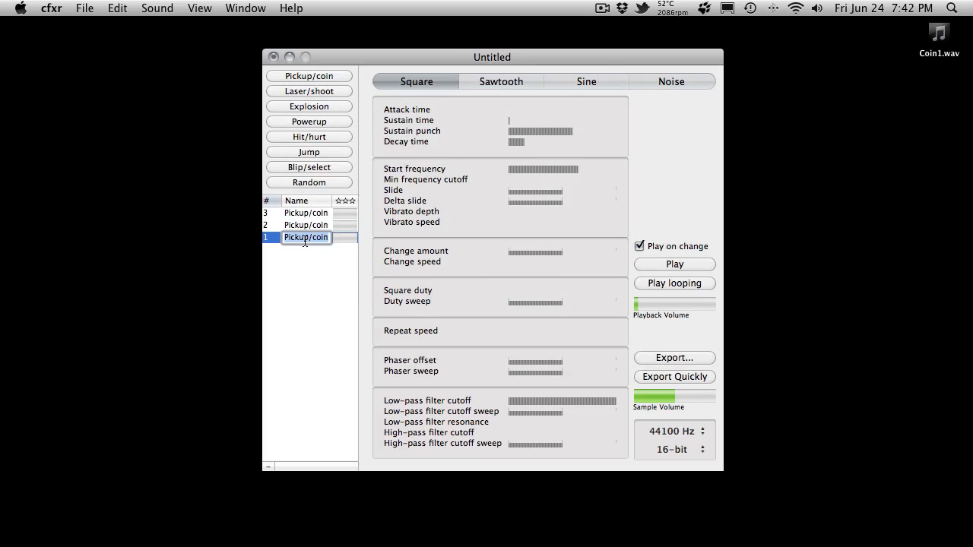
text(Coin)
key(Return)
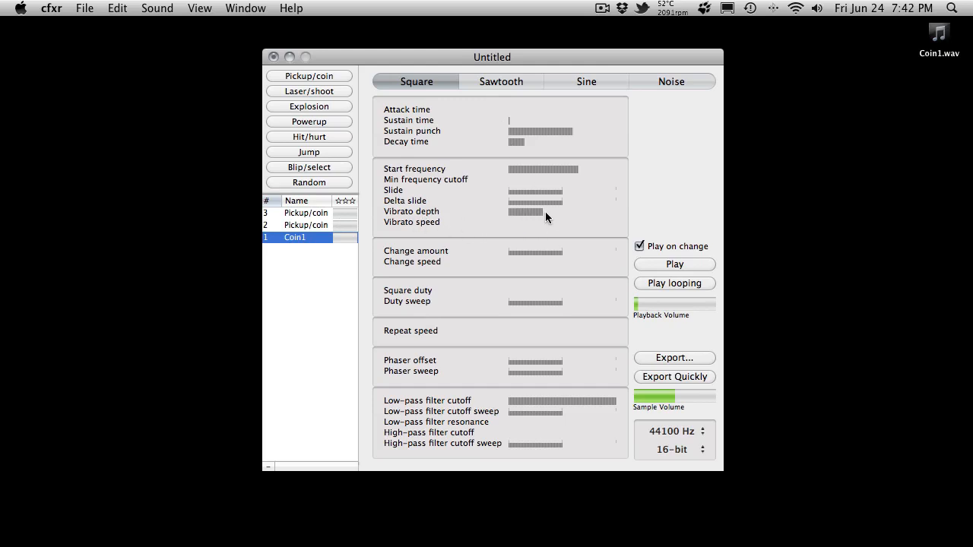
- Raise Coin1's attack time, vibrato depth, vibrato speed and change speed, and try the Sawtooth and Sine waveforms before settling on Noise
drag(574, 220, 538, 220)
drag(584, 264, 546, 262)
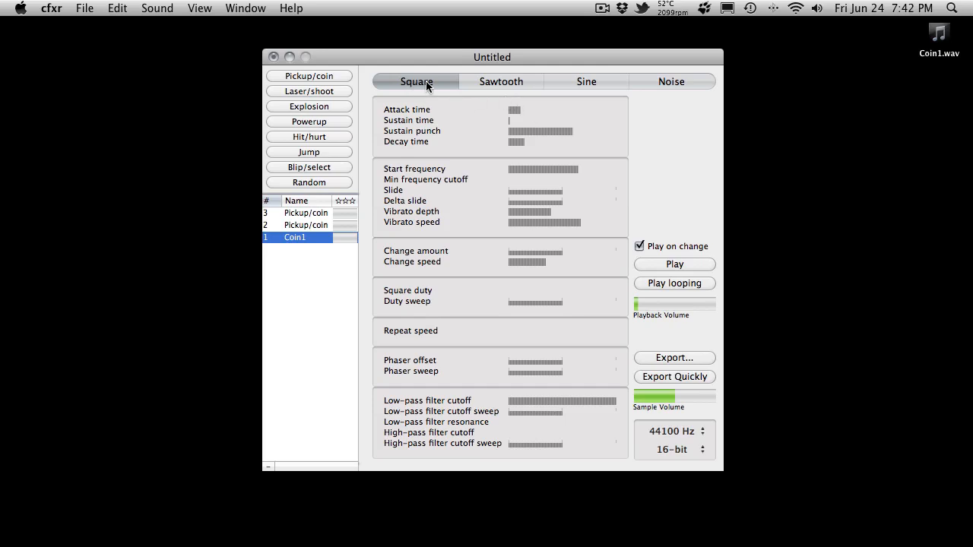
click(515, 82)
click(595, 81)
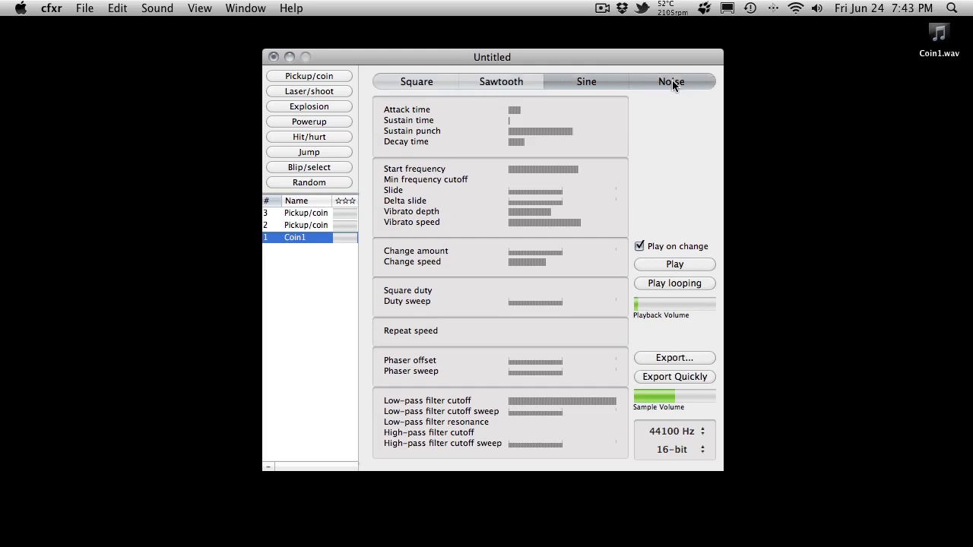
click(672, 84)
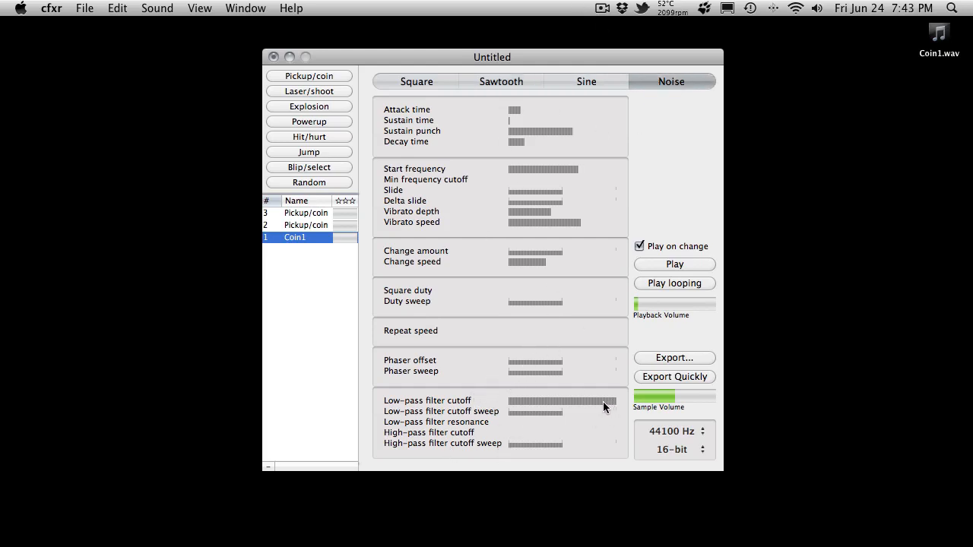
- Generate five Laser/shoot sounds
click(335, 91)
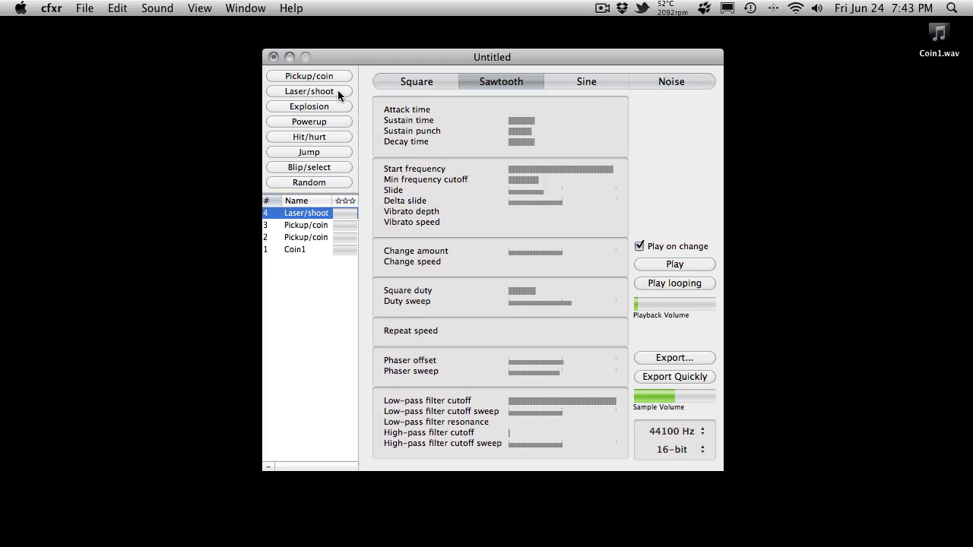
click(338, 89)
click(338, 90)
click(338, 89)
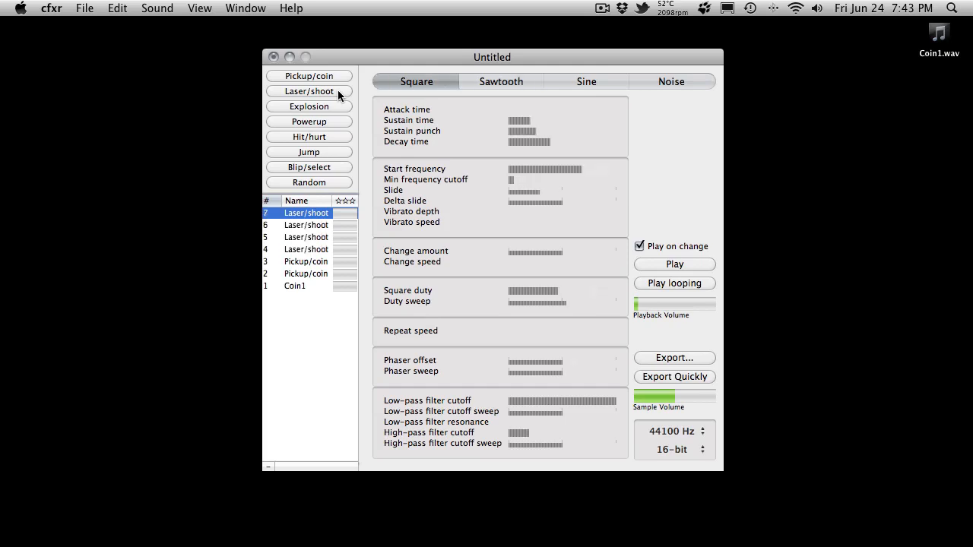
click(337, 90)
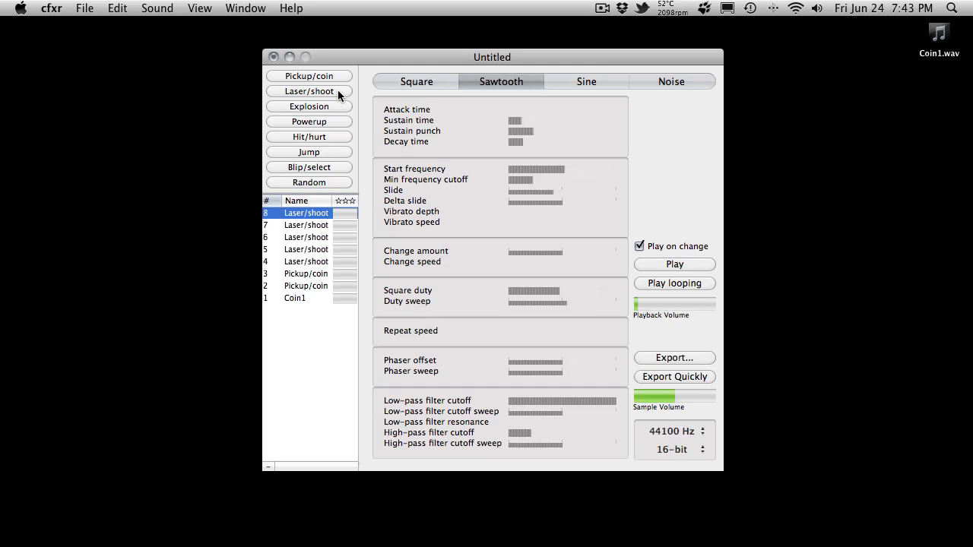
- Play Laser/shoot sound 4 in a loop, stop it, and audition Laser/shoot sound 5
click(315, 261)
click(316, 261)
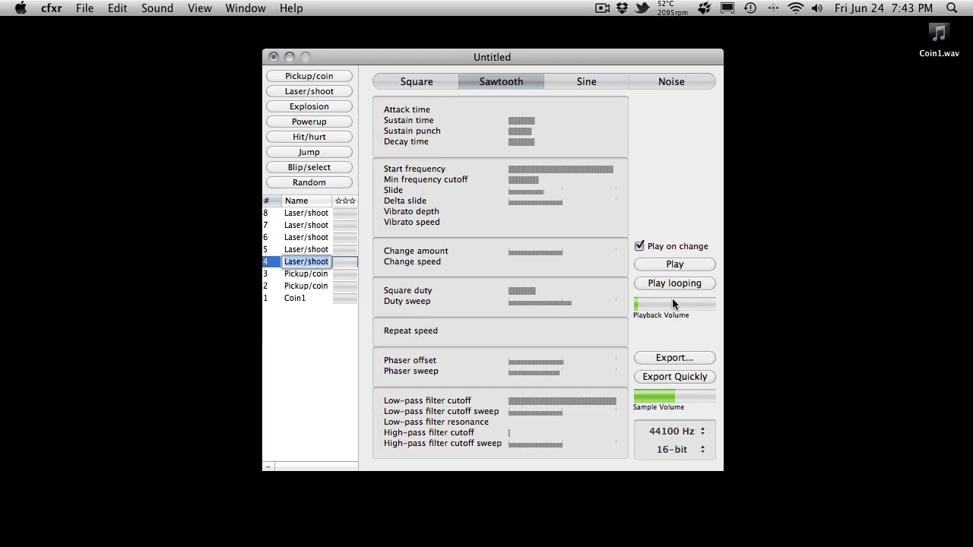
click(676, 284)
click(676, 283)
click(309, 373)
click(322, 251)
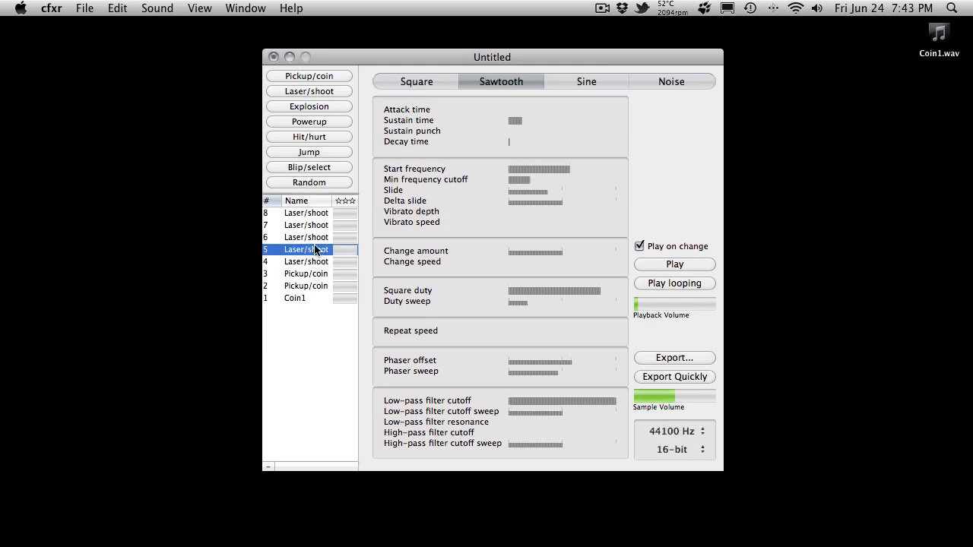
- Delete Laser/shoot sounds 8, 7, 6 and 5 from the sound list
click(318, 213)
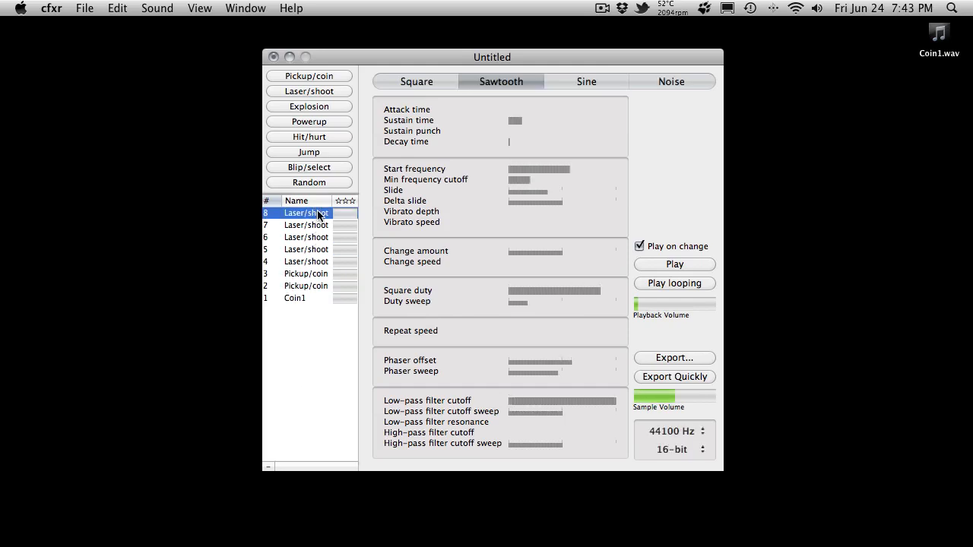
click(266, 467)
click(267, 468)
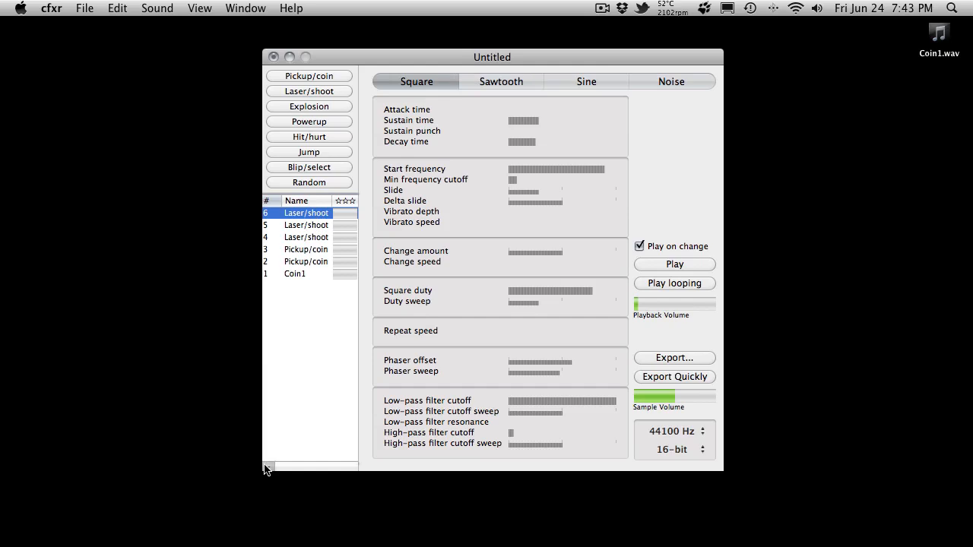
click(267, 468)
click(267, 467)
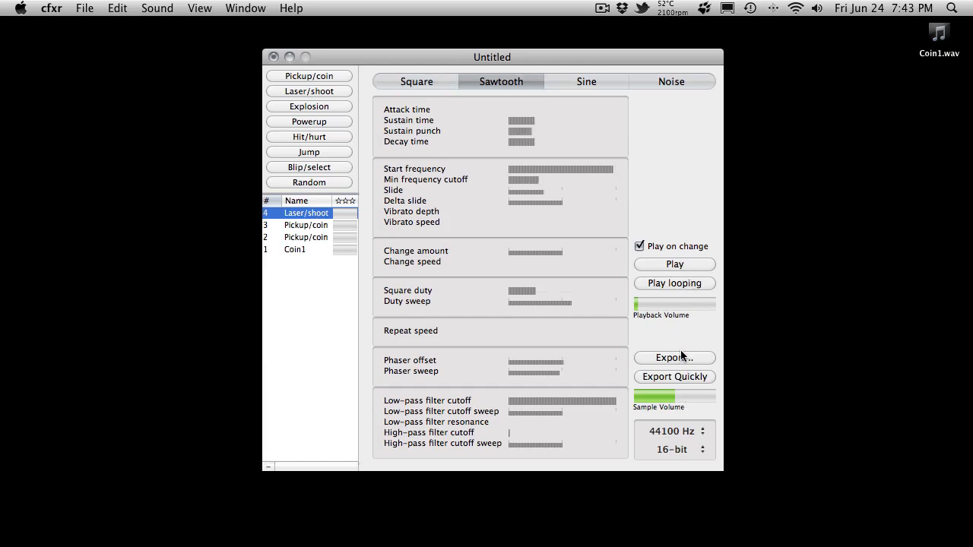
- Generate two Explosion sounds and one Random sound
click(326, 109)
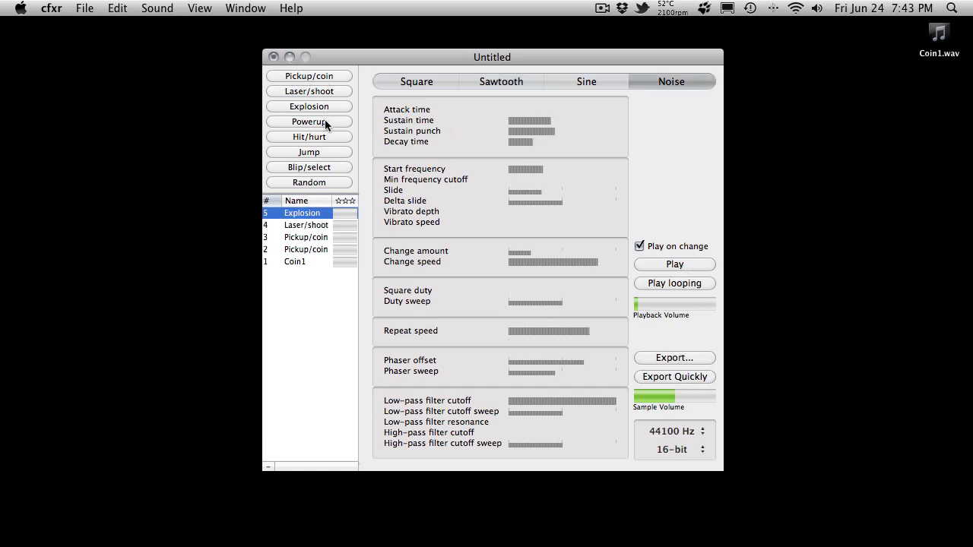
click(329, 105)
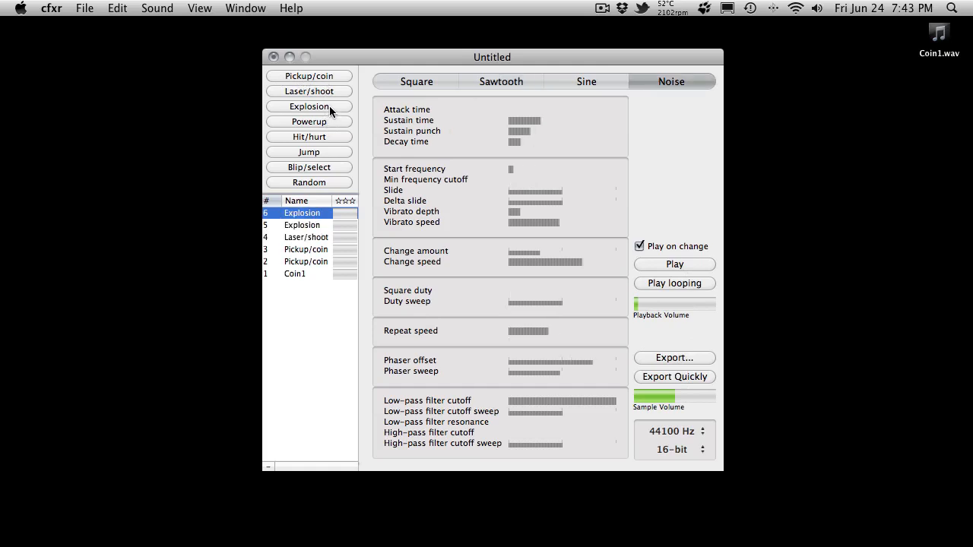
click(316, 181)
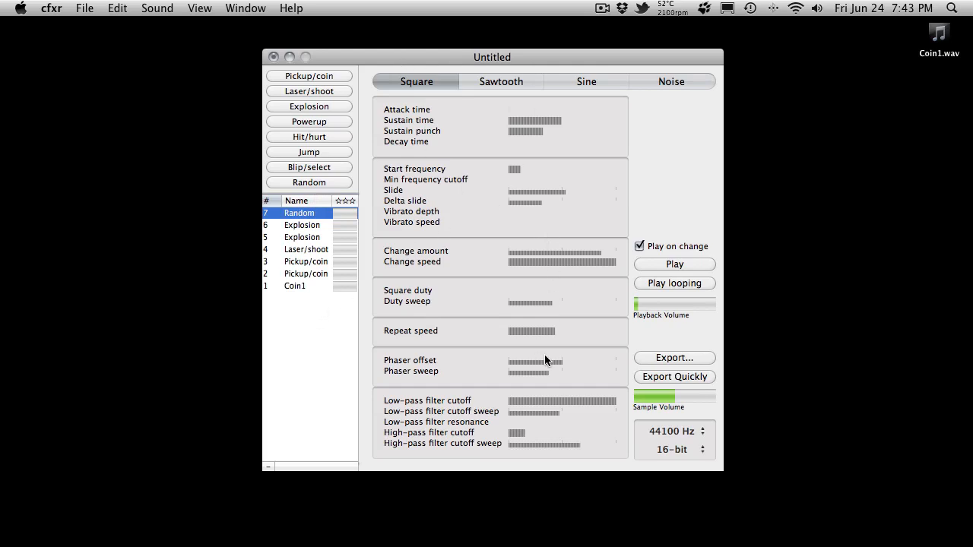
- Set the sample bit depth to 8-bit
click(675, 449)
click(675, 462)
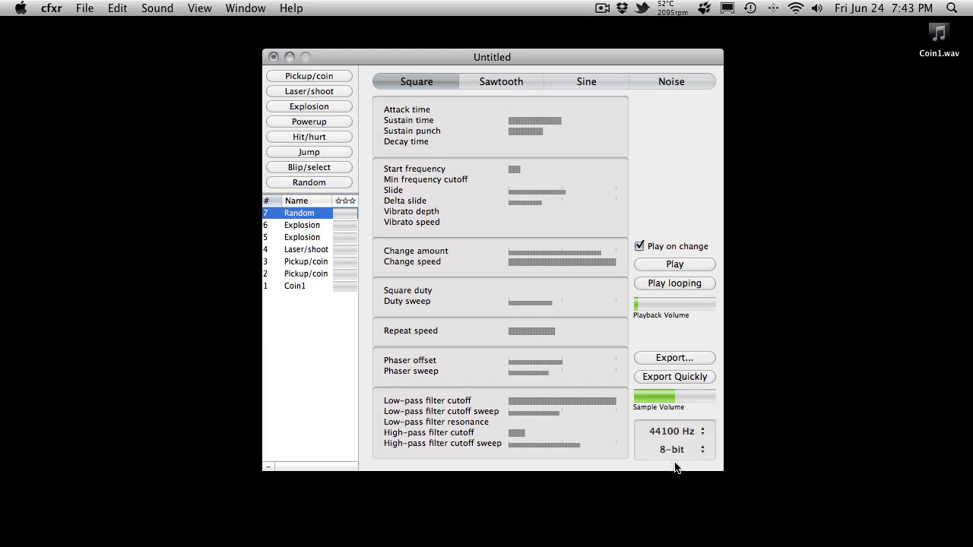